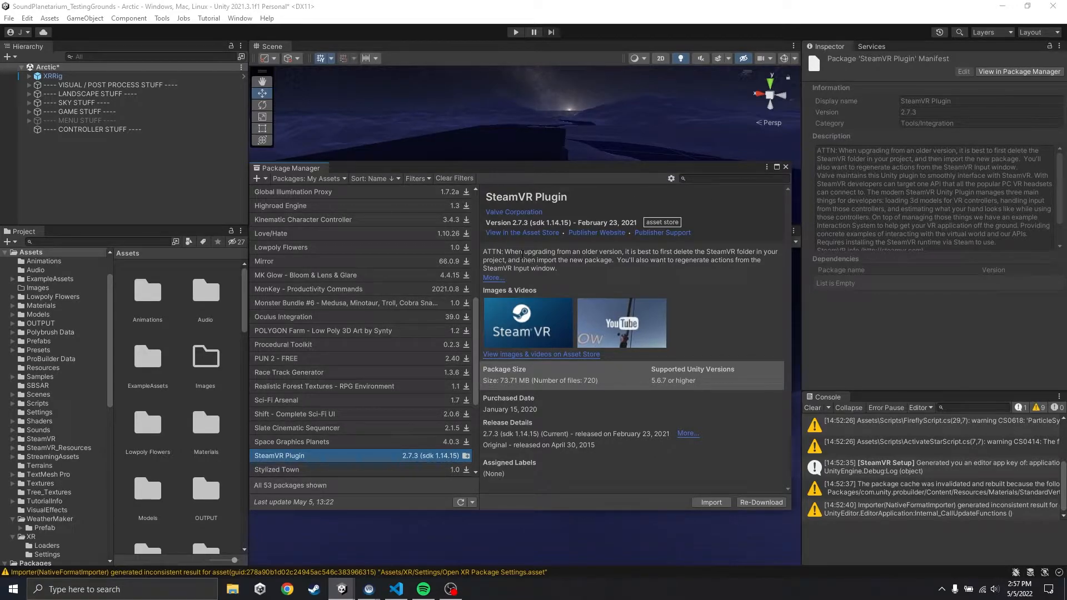
# - Close the Package Manager window showing the SteamVR Plugin package
pyautogui.moveTo(486, 252); pyautogui.dragTo(557, 262)
pyautogui.click(557, 265)
pyautogui.click(786, 167)
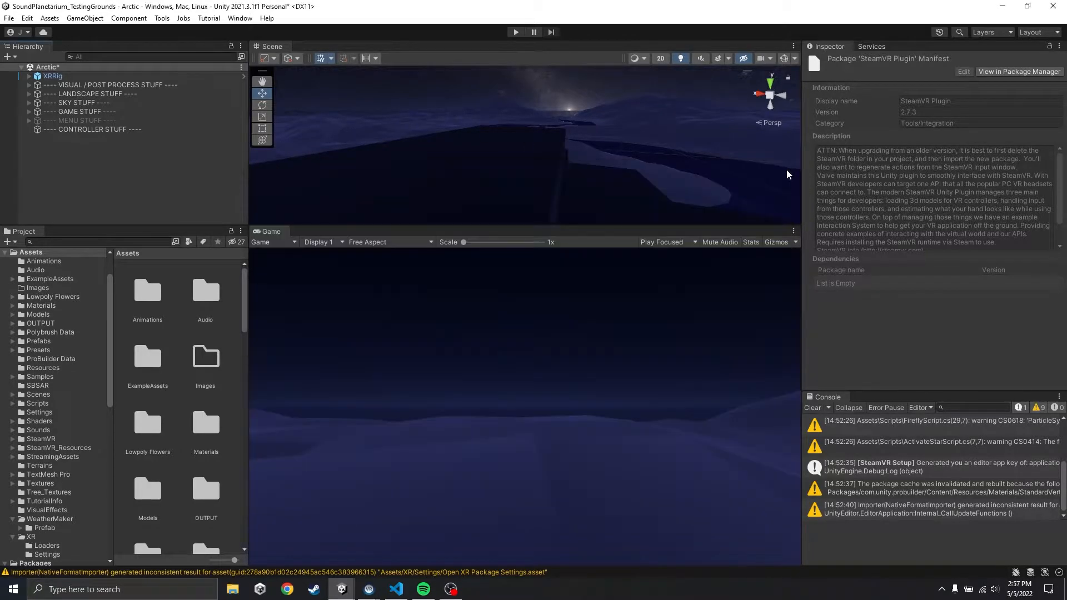
# - Search the project assets for "controller" and try adding the SteamVR controller prefab to the scene hierarchy
pyautogui.click(102, 131)
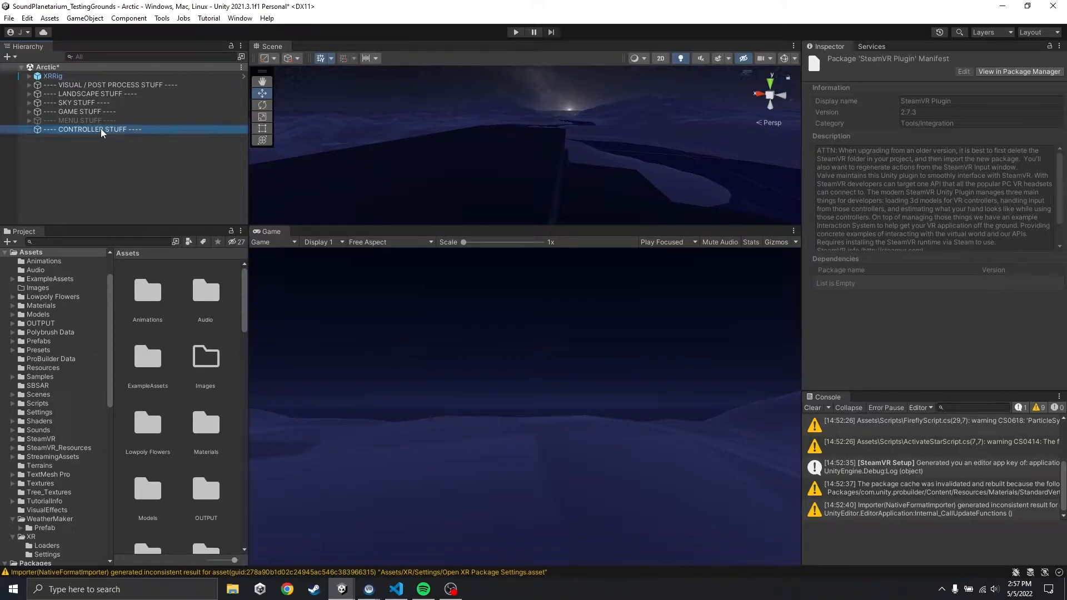
pyautogui.click(109, 253)
pyautogui.click(110, 243)
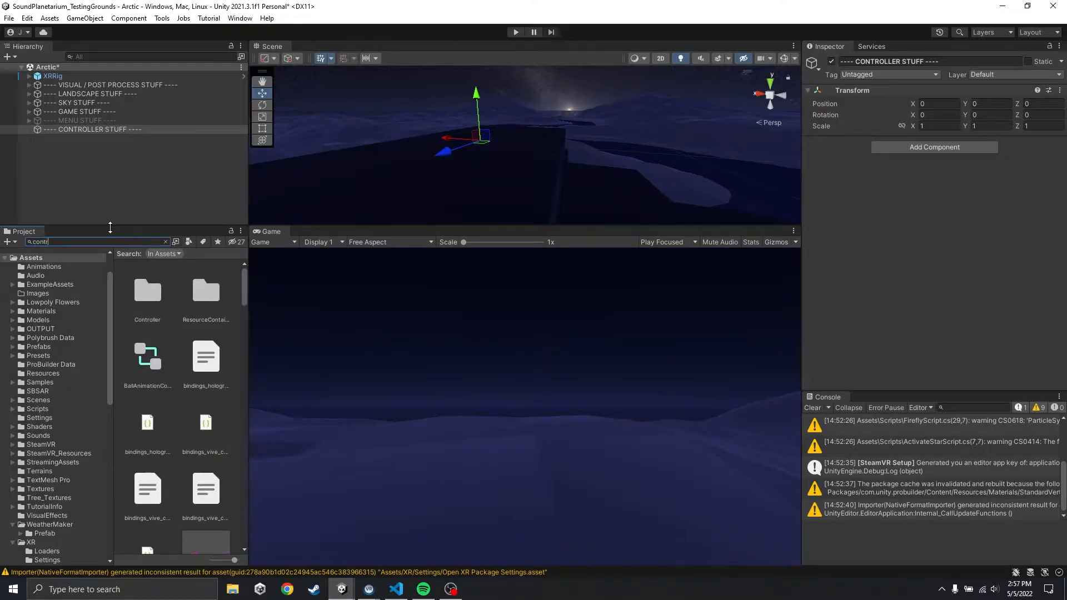
pyautogui.write('oller')
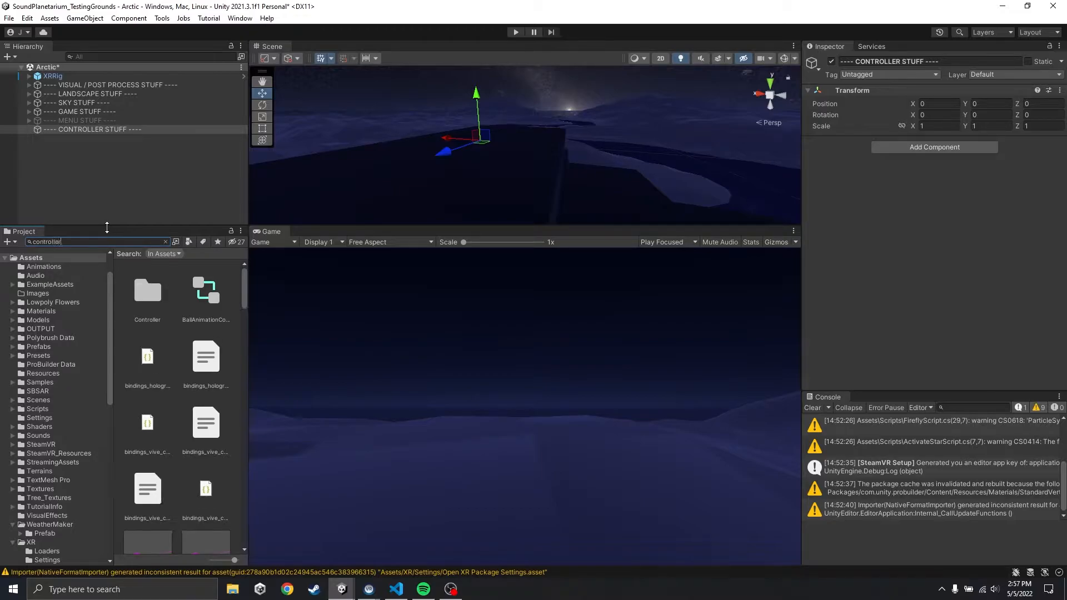
pyautogui.scroll(-3, 183, 411)
pyautogui.scroll(-8, 165, 442)
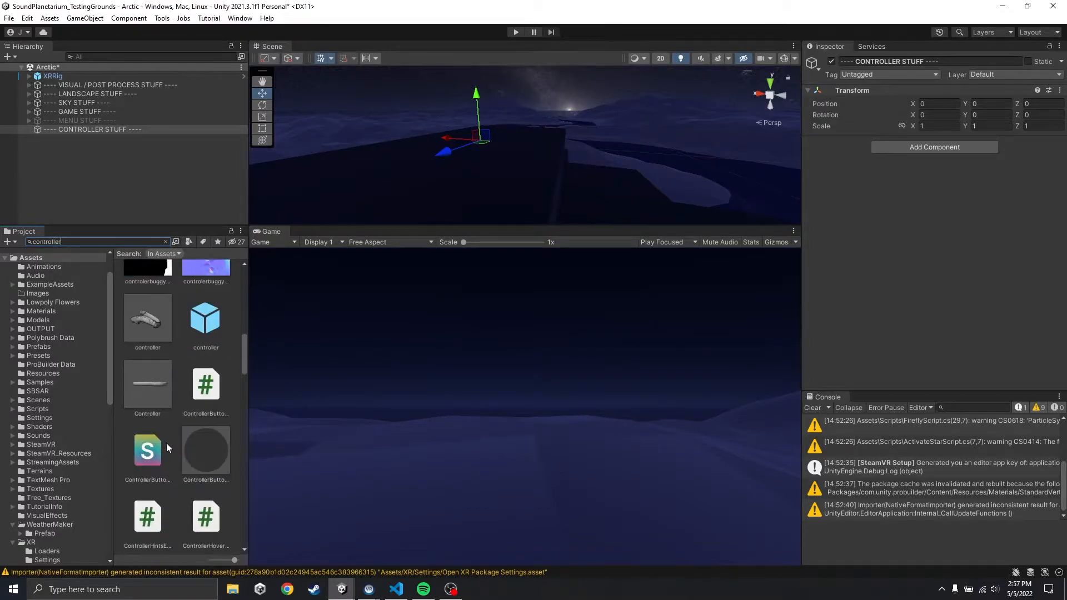
pyautogui.scroll(3, 167, 445)
pyautogui.moveTo(206, 318); pyautogui.dragTo(103, 182)
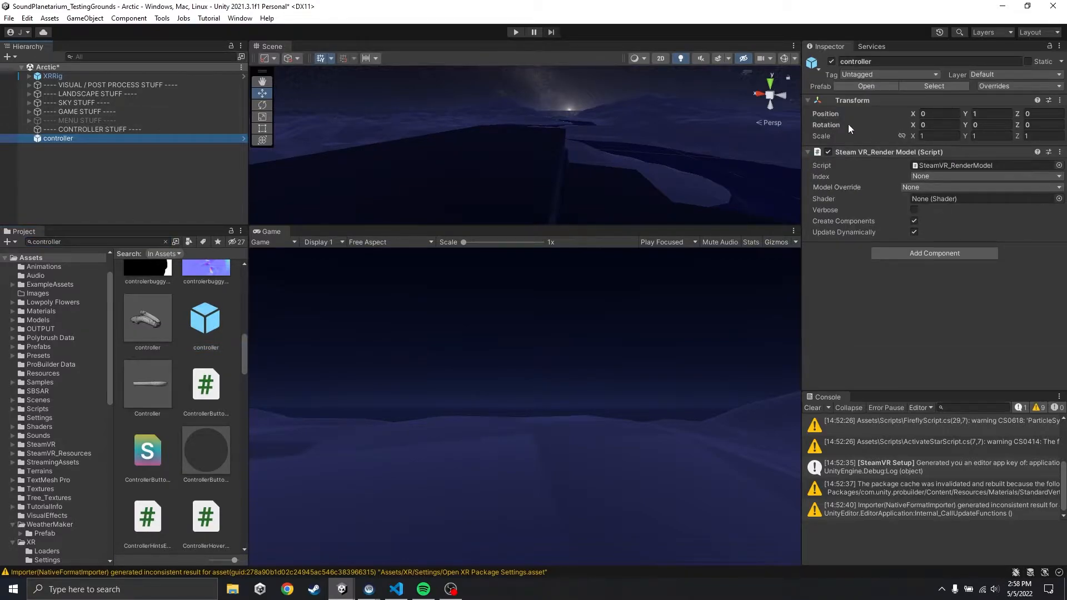
pyautogui.click(116, 140)
pyautogui.moveTo(111, 138); pyautogui.dragTo(121, 132)
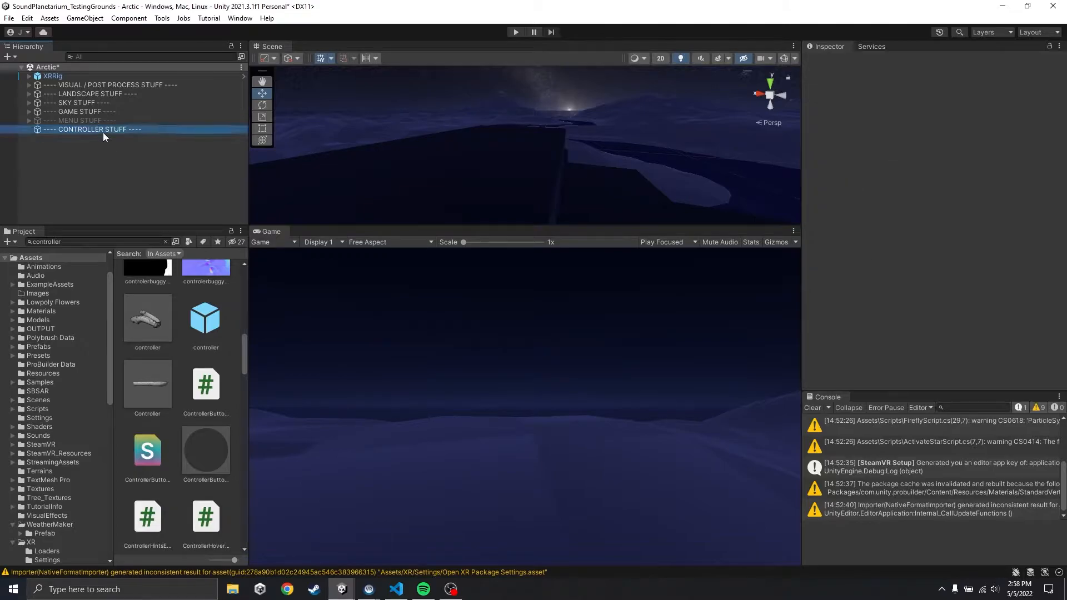
# - Create an empty child object named RightController under the CONTROLLER STUFF object
pyautogui.click(103, 132)
pyautogui.rightClick(120, 129)
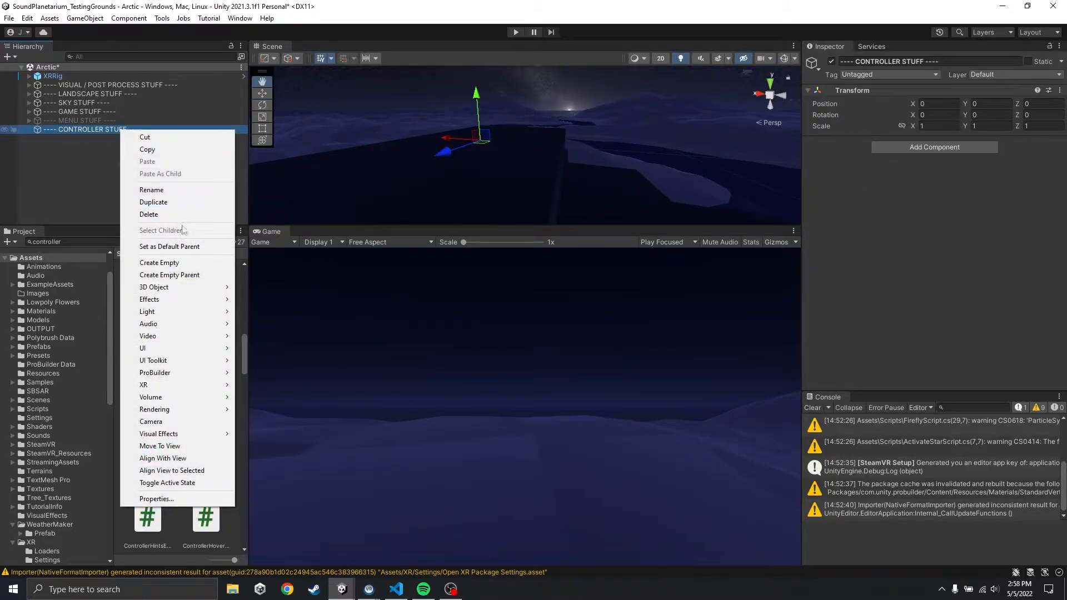
pyautogui.click(166, 263)
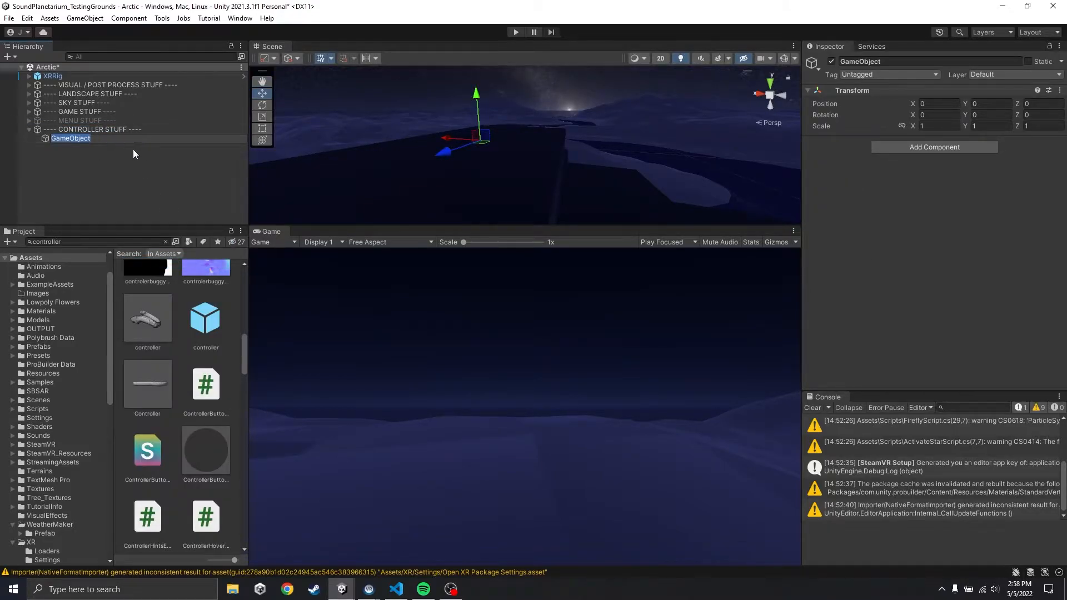
pyautogui.write('RightController')
pyautogui.press('Return')
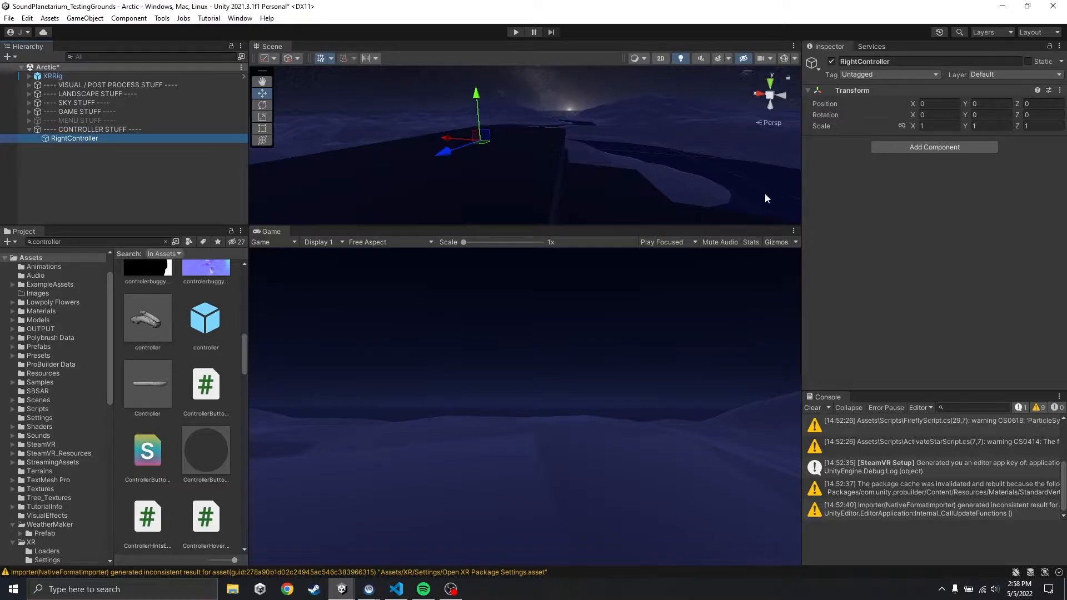
# - Find the Steam VR_Behaviour_Pose script among the "behaviour" components and add it to RightController
pyautogui.click(951, 145)
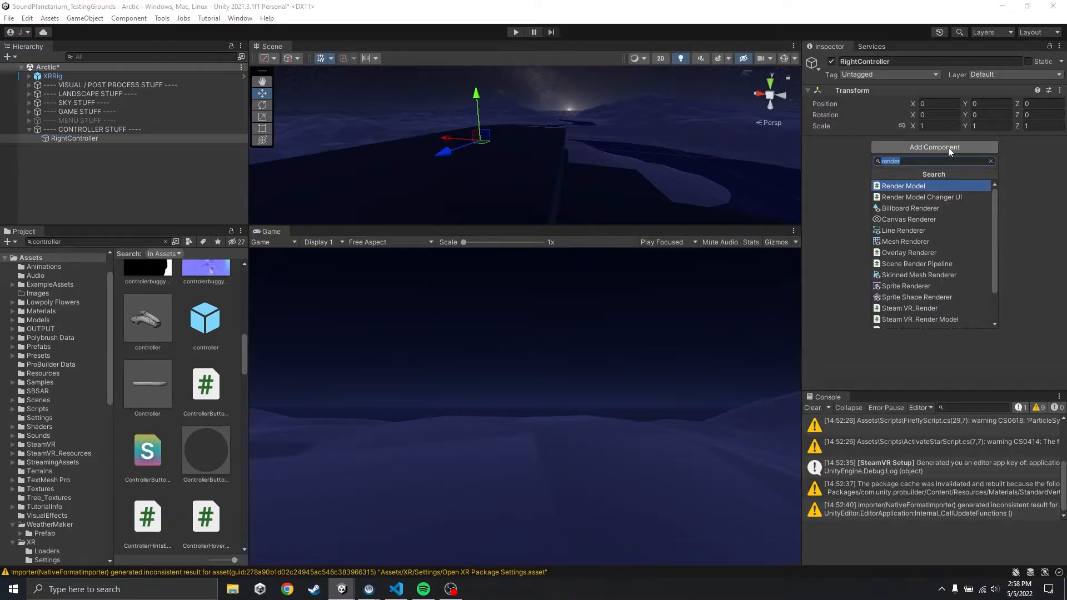
pyautogui.write('be')
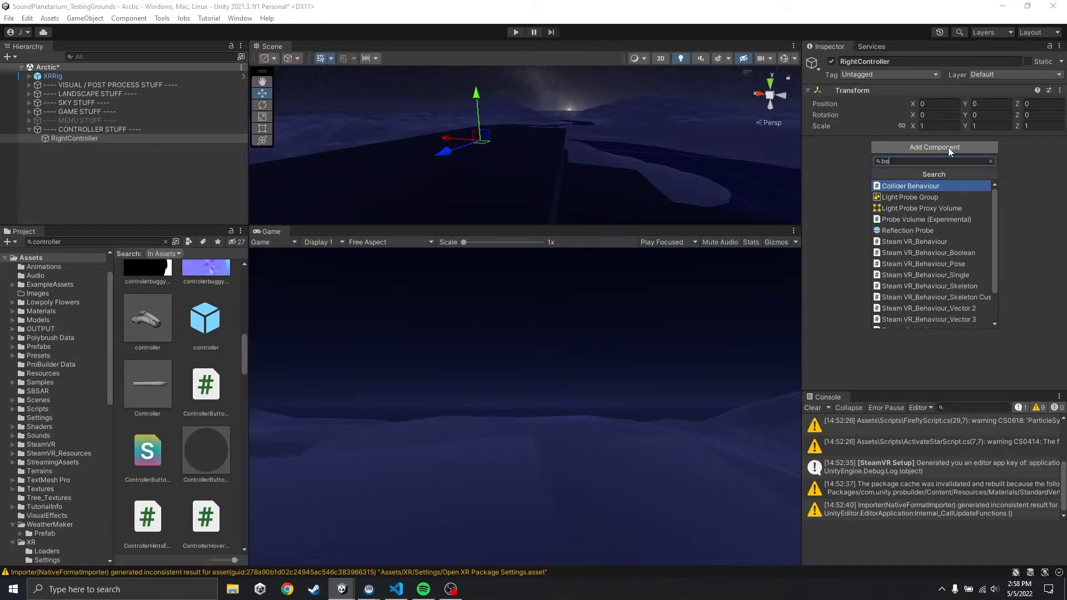
pyautogui.write('havior')
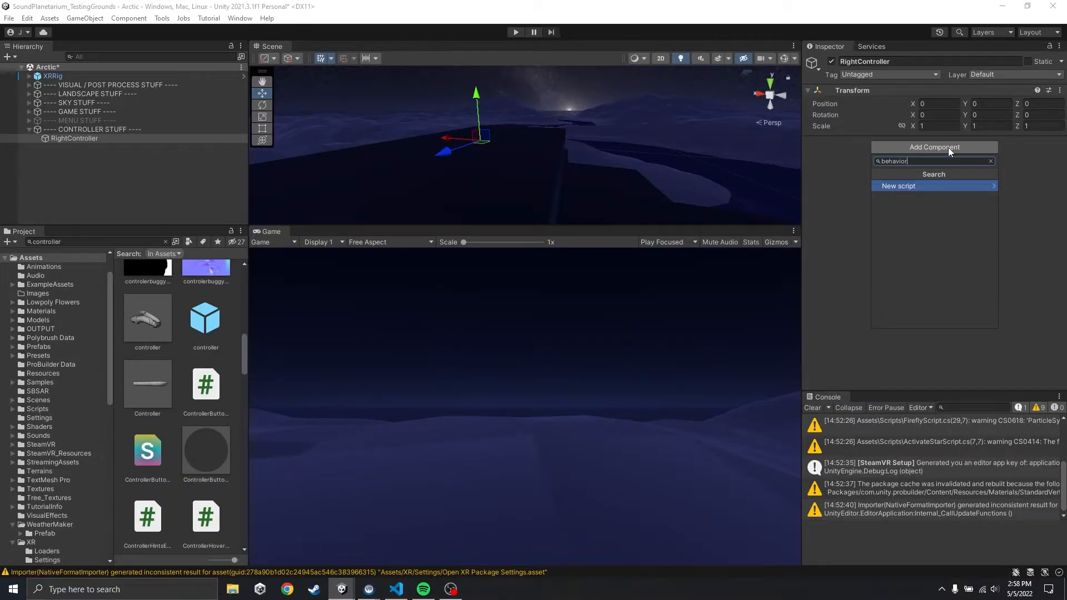
pyautogui.press('BackSpace')
pyautogui.press('BackSpace')
pyautogui.write('our')
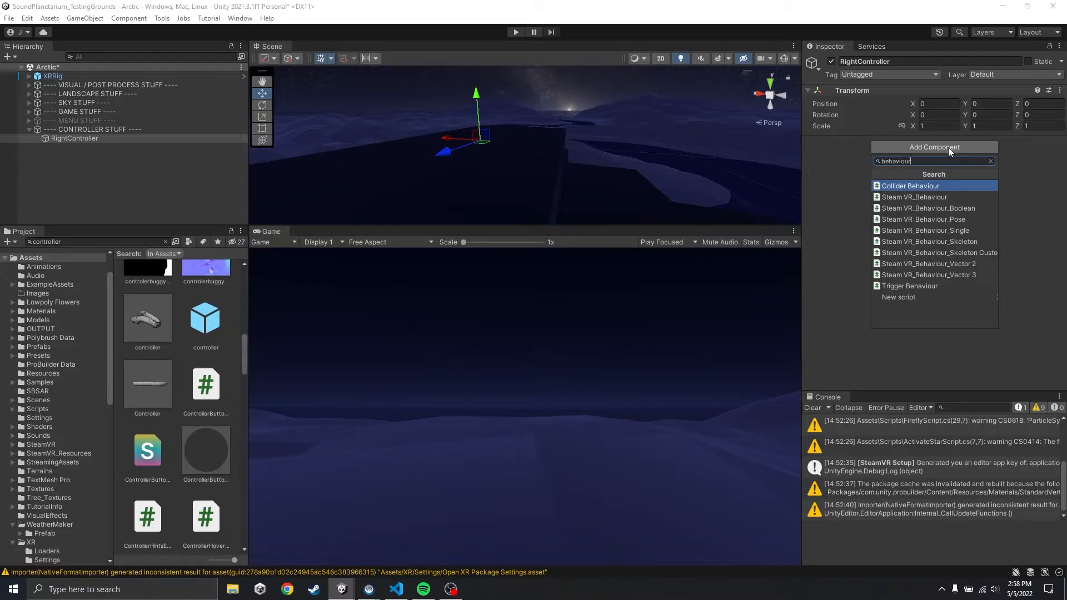
pyautogui.press('Down')
pyautogui.press('Down')
pyautogui.press('Down')
pyautogui.press('Down')
pyautogui.press('Up')
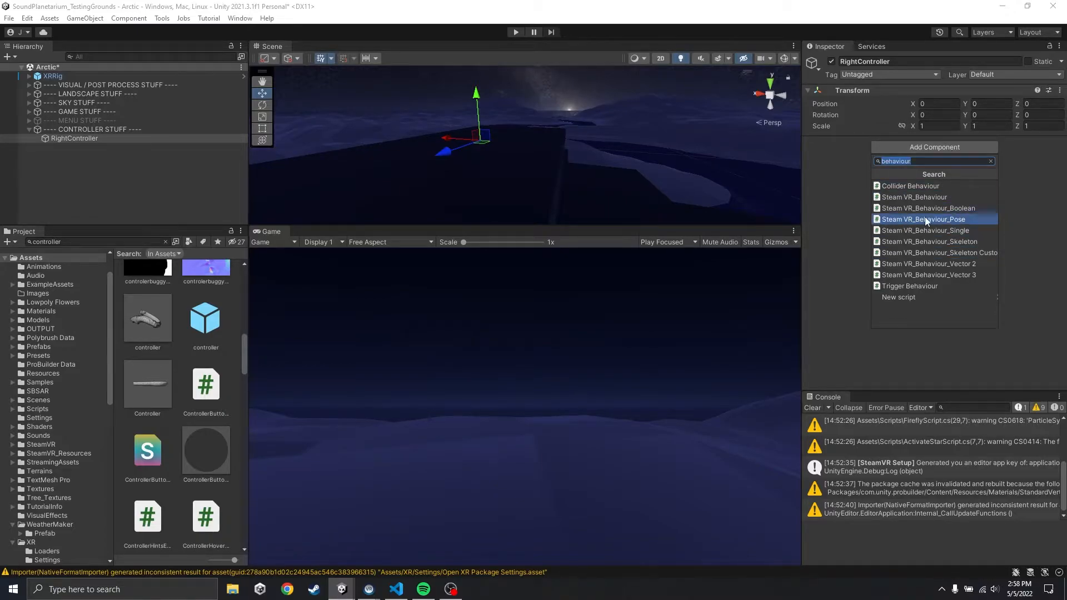
pyautogui.click(942, 219)
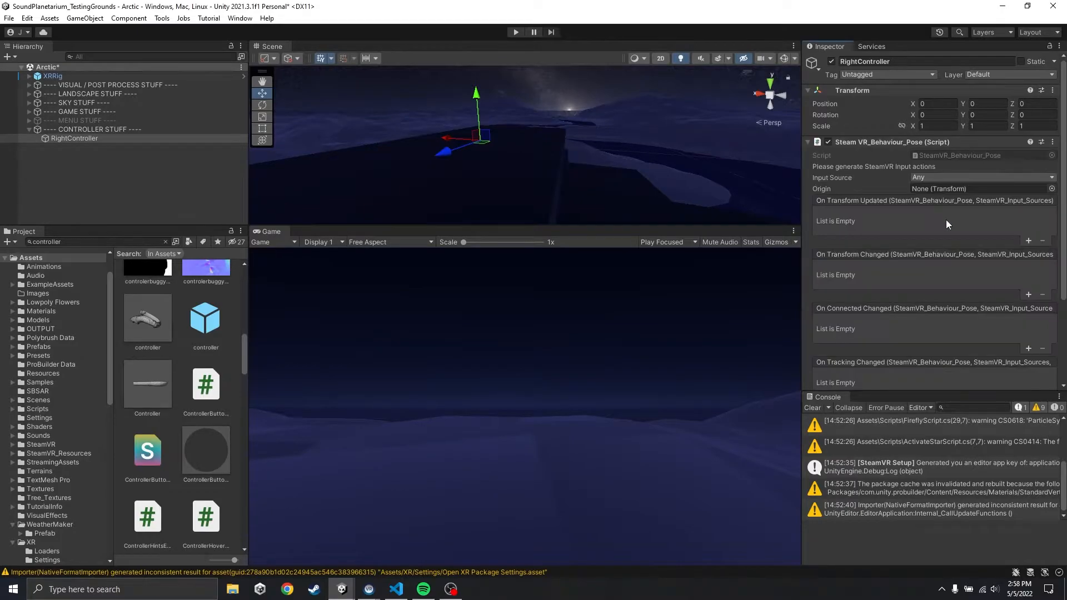
pyautogui.scroll(-3, 905, 203)
pyautogui.scroll(3, 913, 216)
# - Create an empty child object named Model under RightController and add the Steam VR_Render Model component to it
pyautogui.rightClick(129, 137)
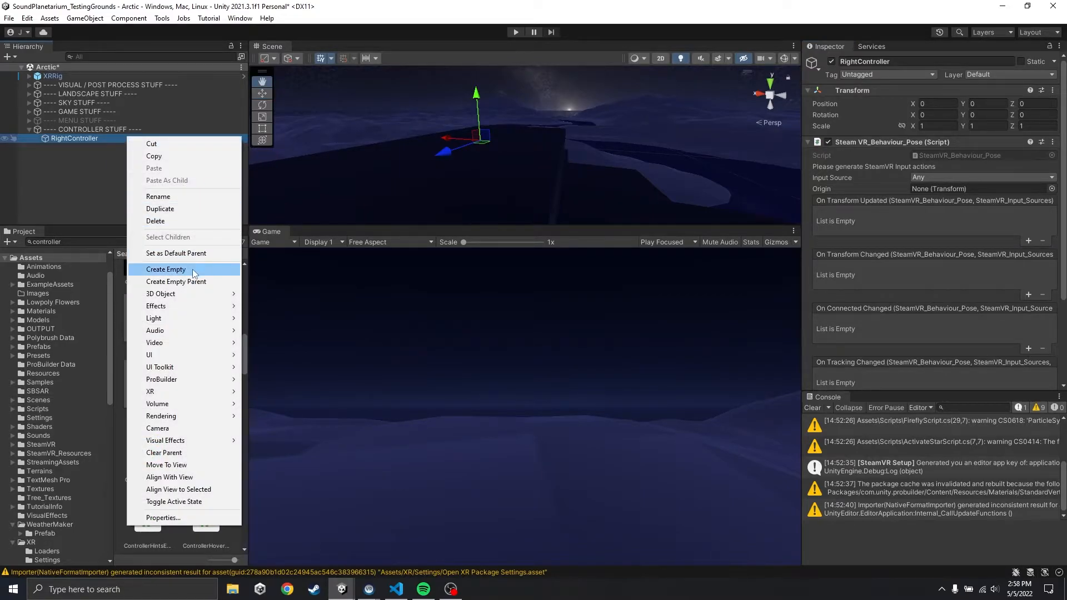
pyautogui.click(166, 270)
pyautogui.write('MOdel')
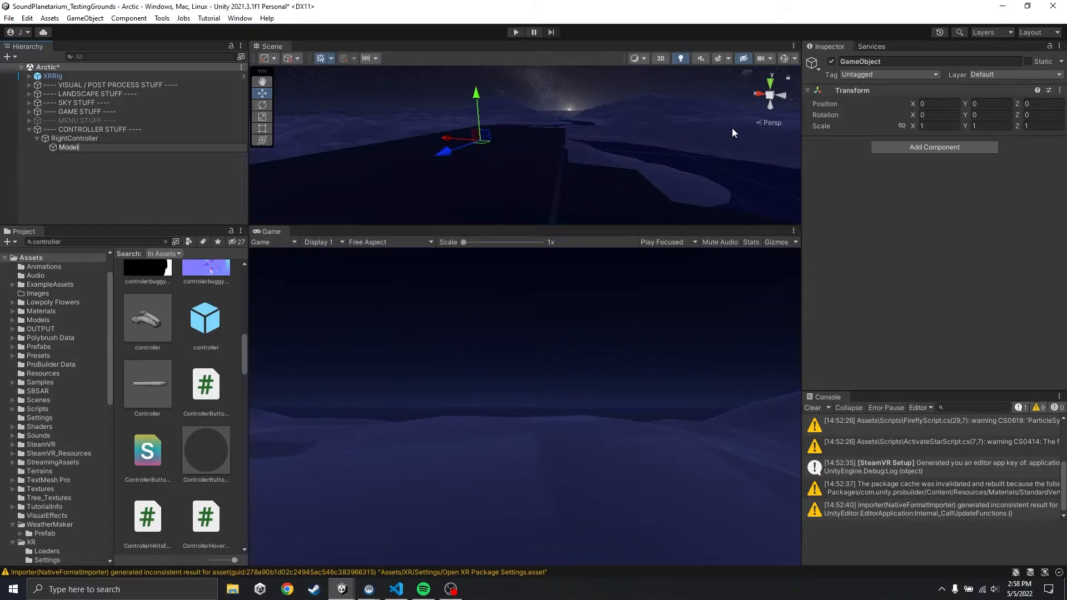
pyautogui.press('Return')
pyautogui.click(952, 146)
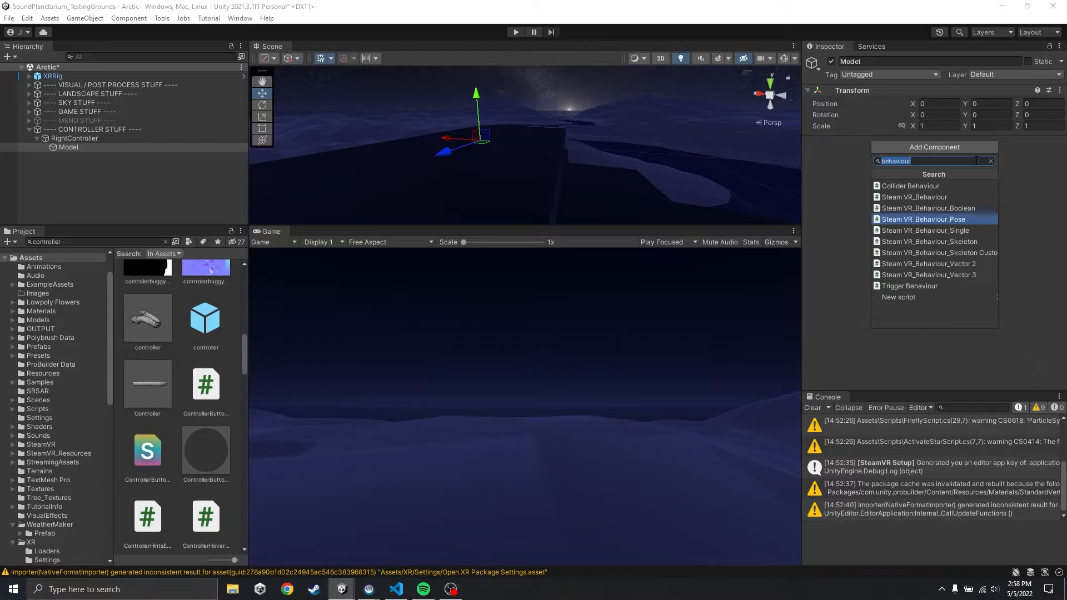
pyautogui.write('render')
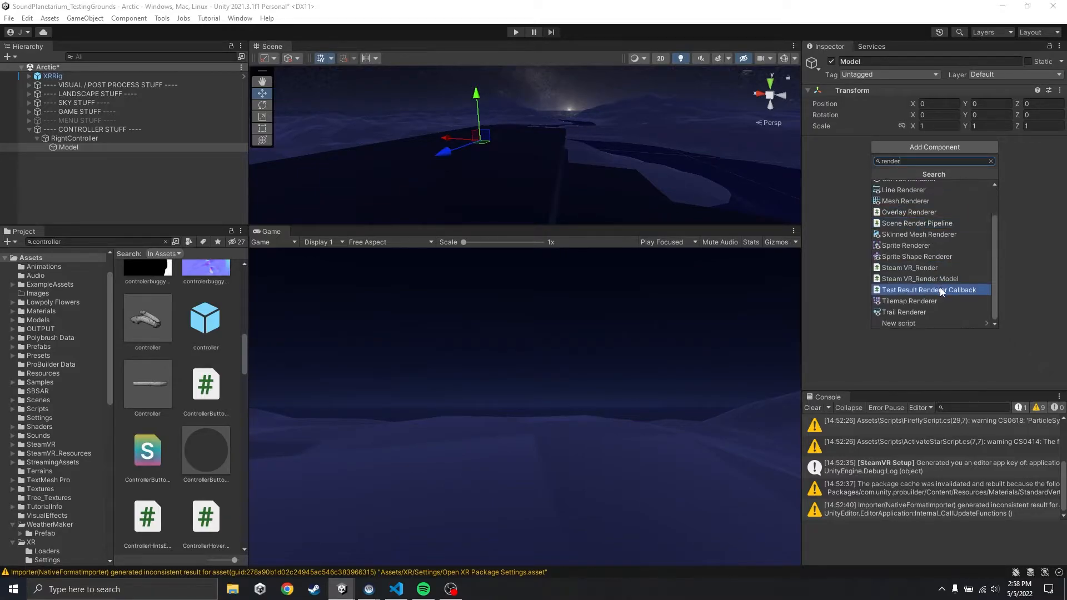
pyautogui.click(895, 279)
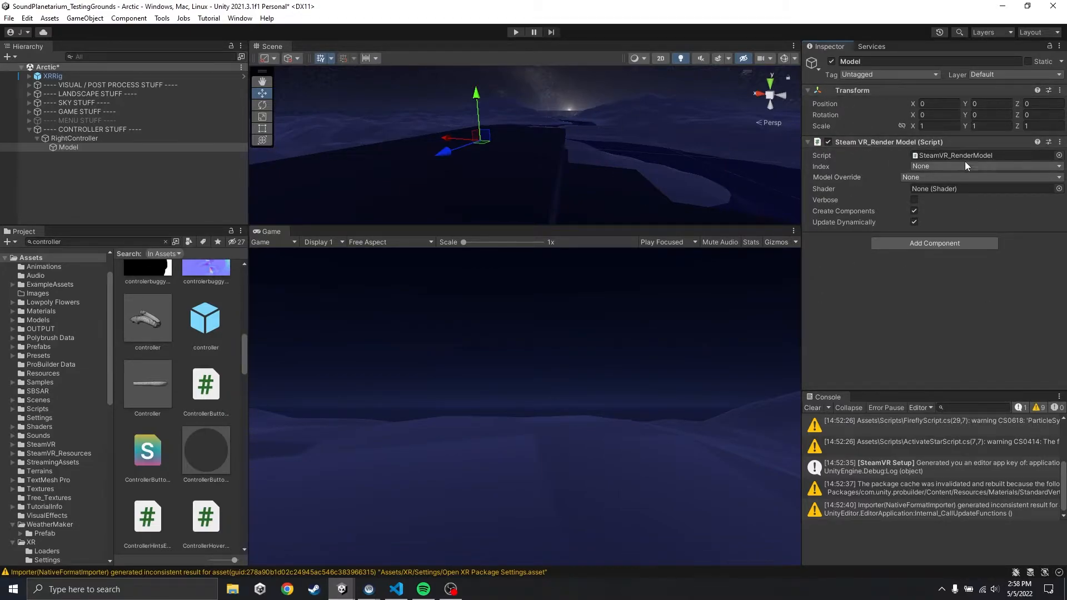
# - Set the Input Source of RightController's Steam VR_Behaviour_Pose component to Right Hand
pyautogui.click(72, 138)
pyautogui.click(932, 178)
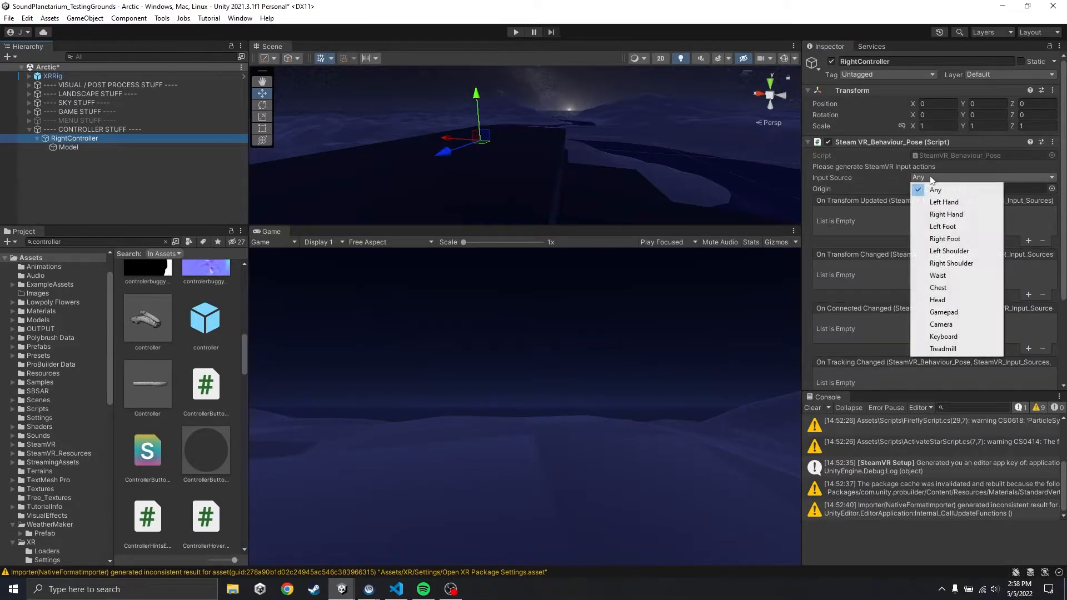
pyautogui.click(79, 145)
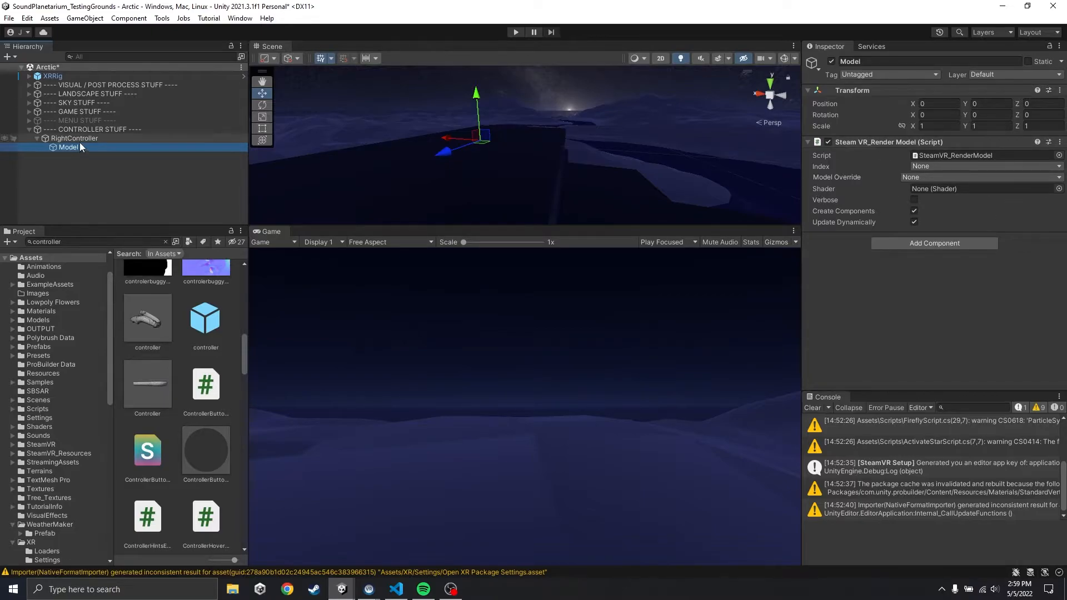
pyautogui.click(79, 141)
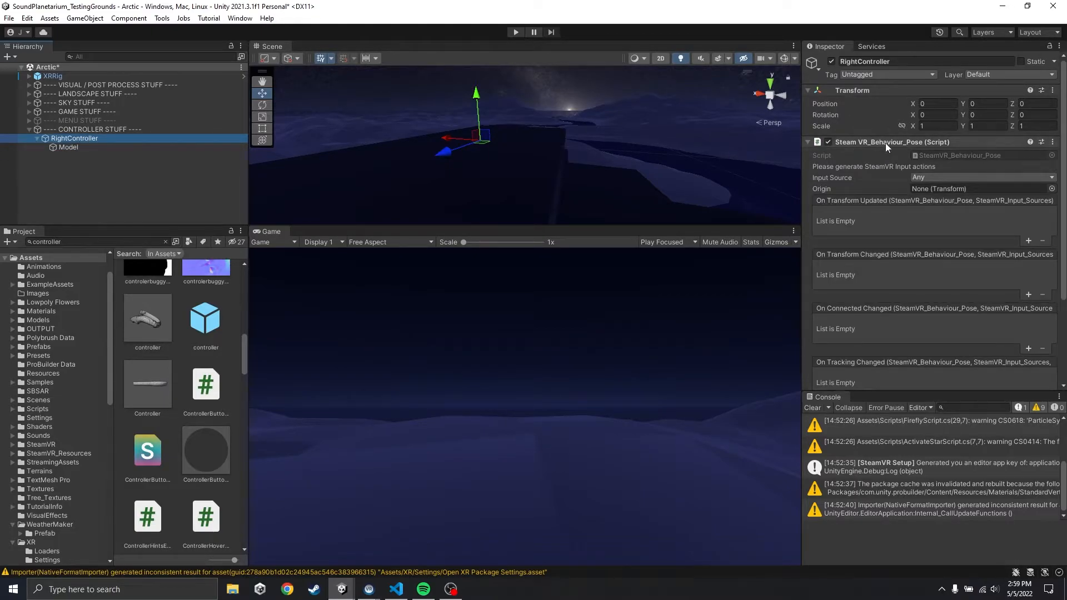
pyautogui.click(929, 177)
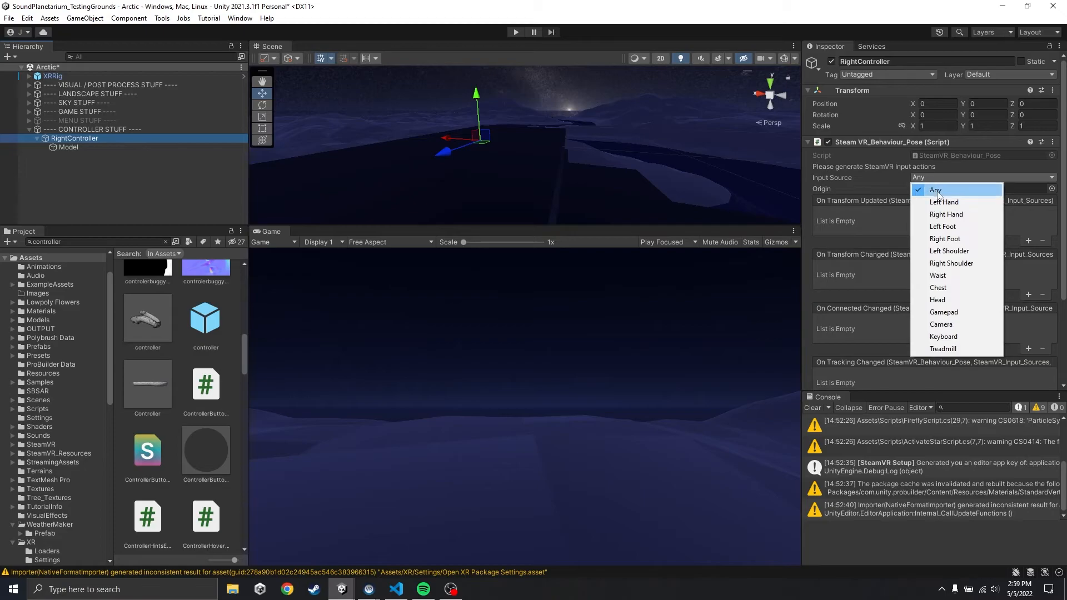
pyautogui.click(947, 214)
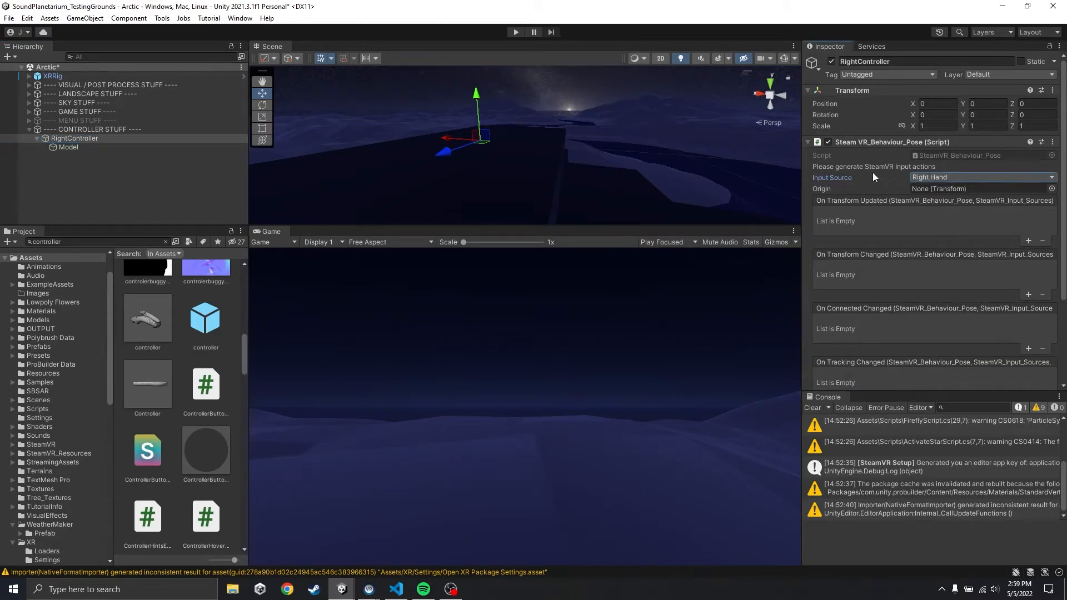
# - Check the XR Plug-in Management providers and the OpenVR and OpenXR pages in the project settings
pyautogui.click(71, 147)
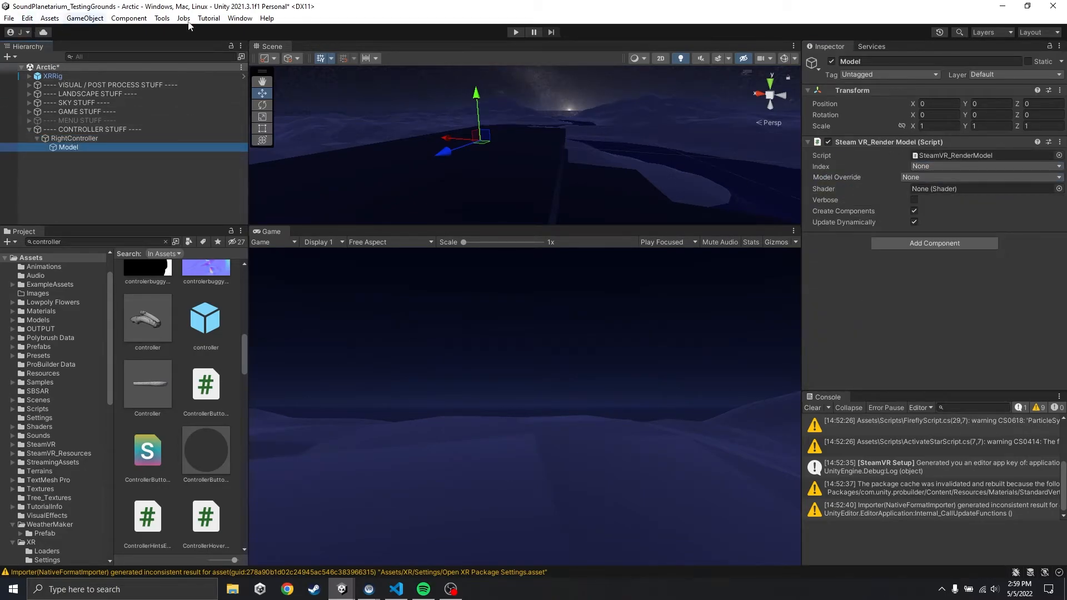
pyautogui.click(27, 18)
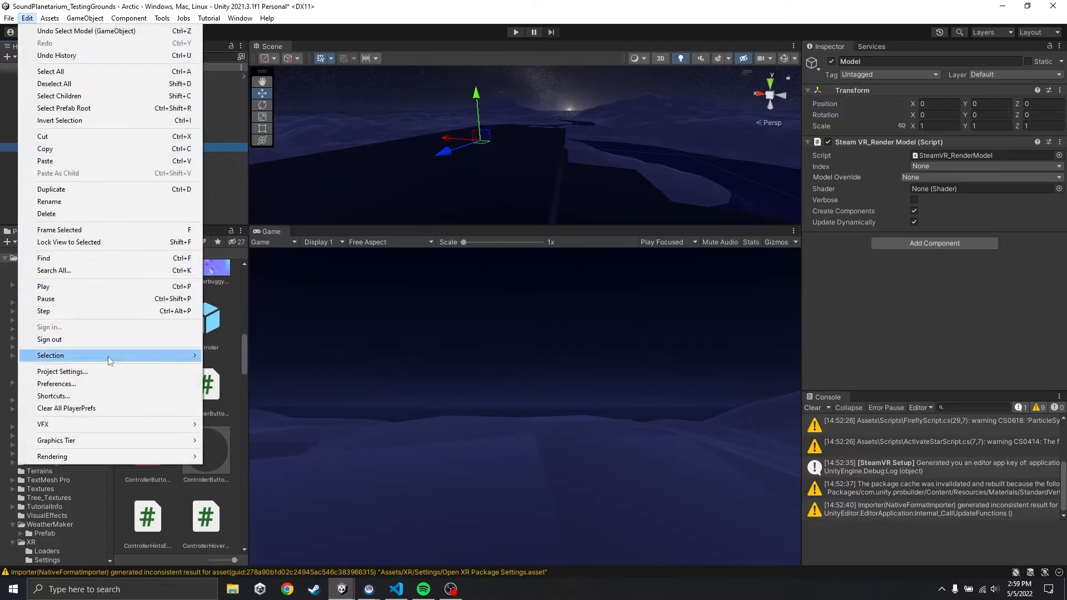
pyautogui.click(111, 371)
pyautogui.click(293, 379)
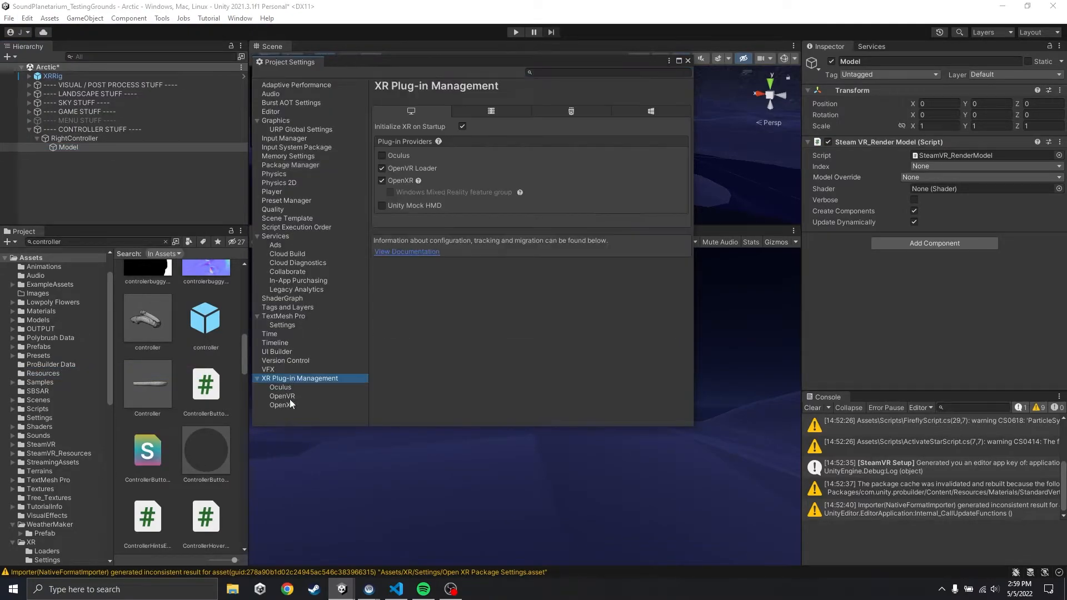
pyautogui.click(287, 406)
pyautogui.click(295, 397)
pyautogui.click(296, 405)
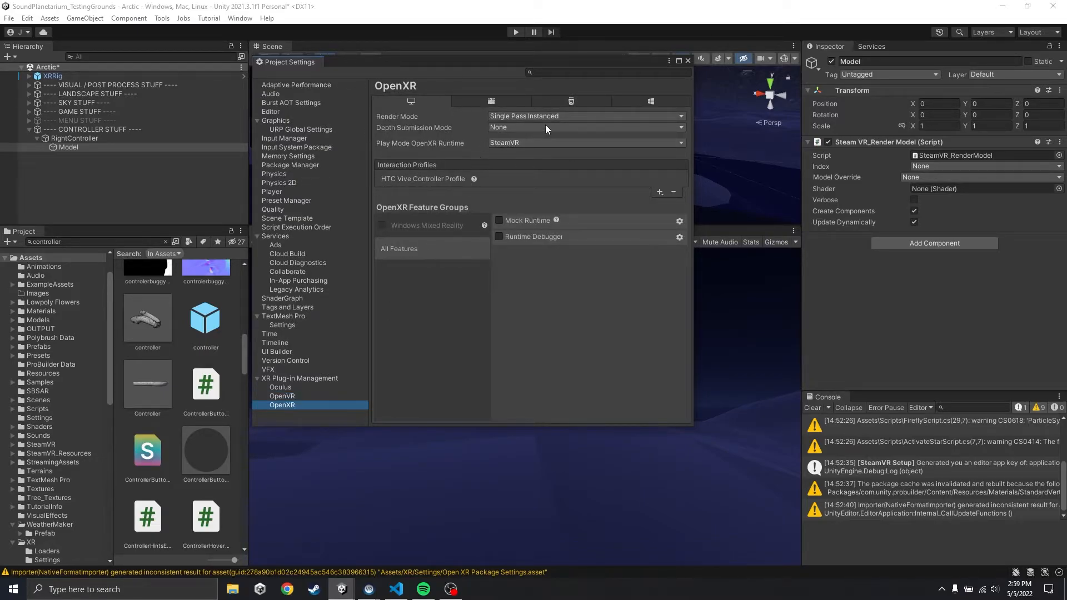
pyautogui.click(688, 60)
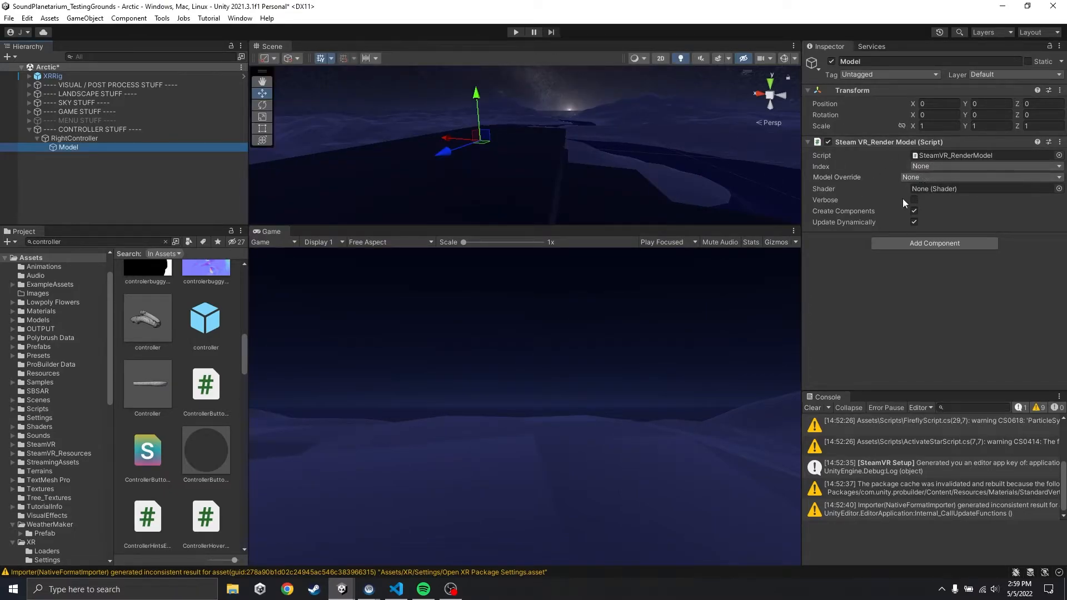
# - Run the scene and generate the default SteamVR Input actions through the prompted SteamVR Input window
pyautogui.click(67, 138)
pyautogui.click(516, 32)
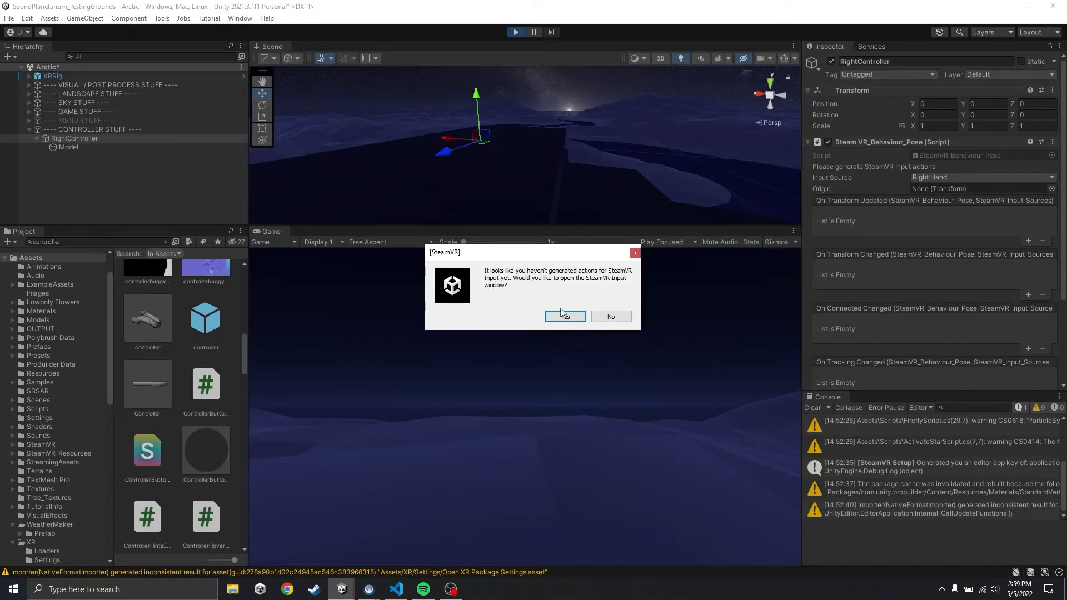
pyautogui.click(562, 315)
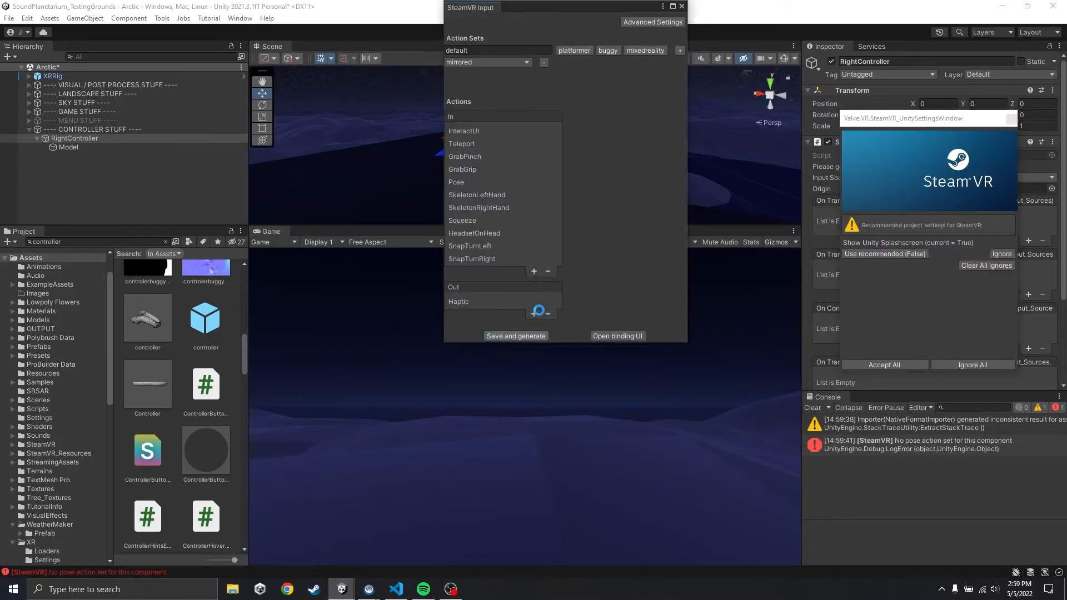
pyautogui.click(682, 7)
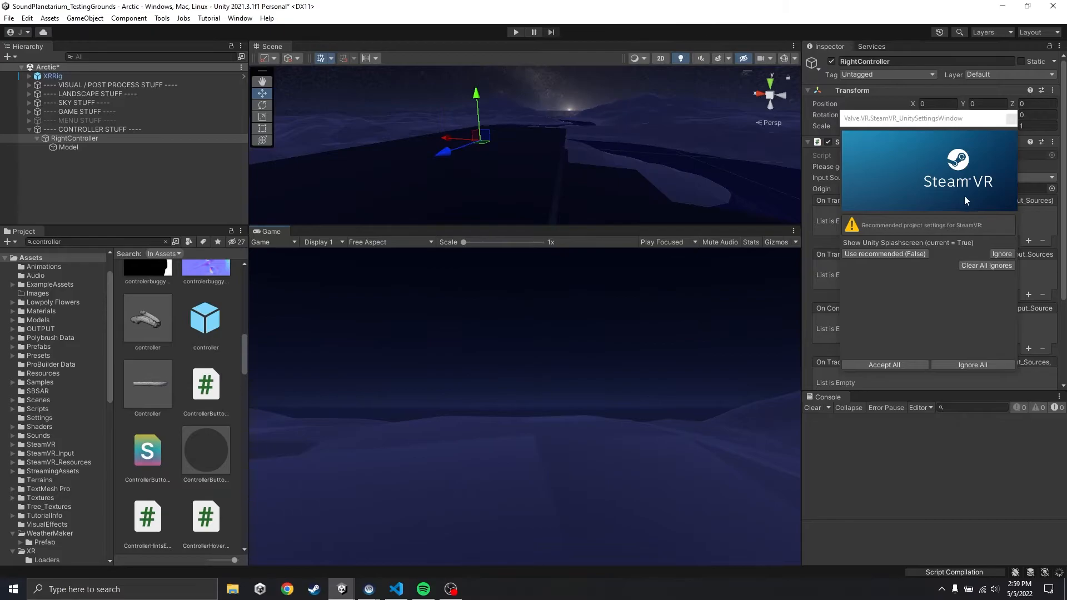
# - Accept all recommended SteamVR project settings and save the changes to the Arctic scene
pyautogui.click(865, 365)
pyautogui.click(626, 317)
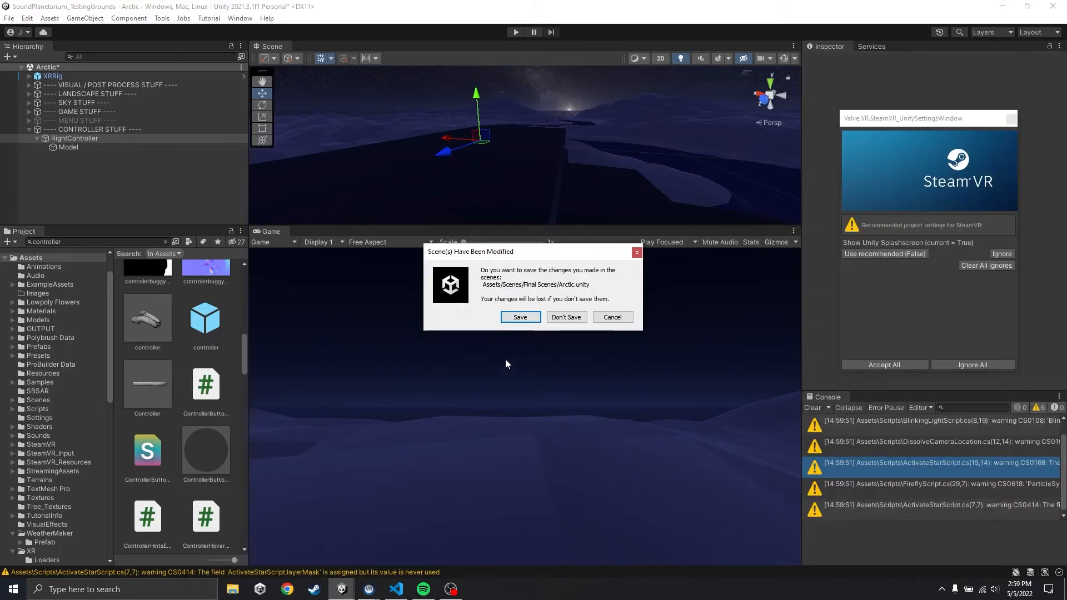
pyautogui.click(524, 318)
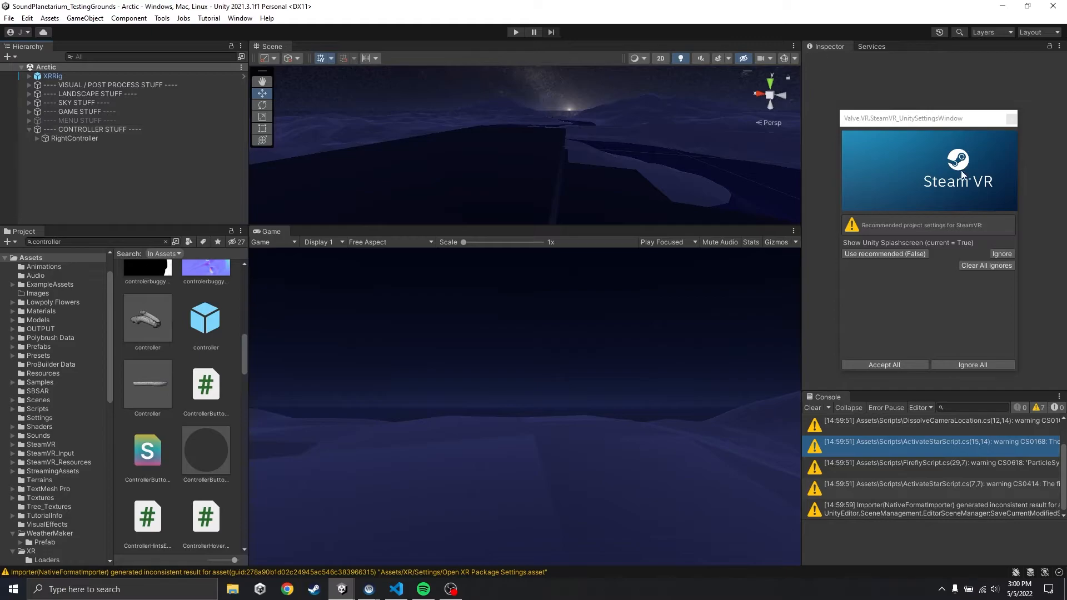
pyautogui.click(889, 364)
pyautogui.click(607, 316)
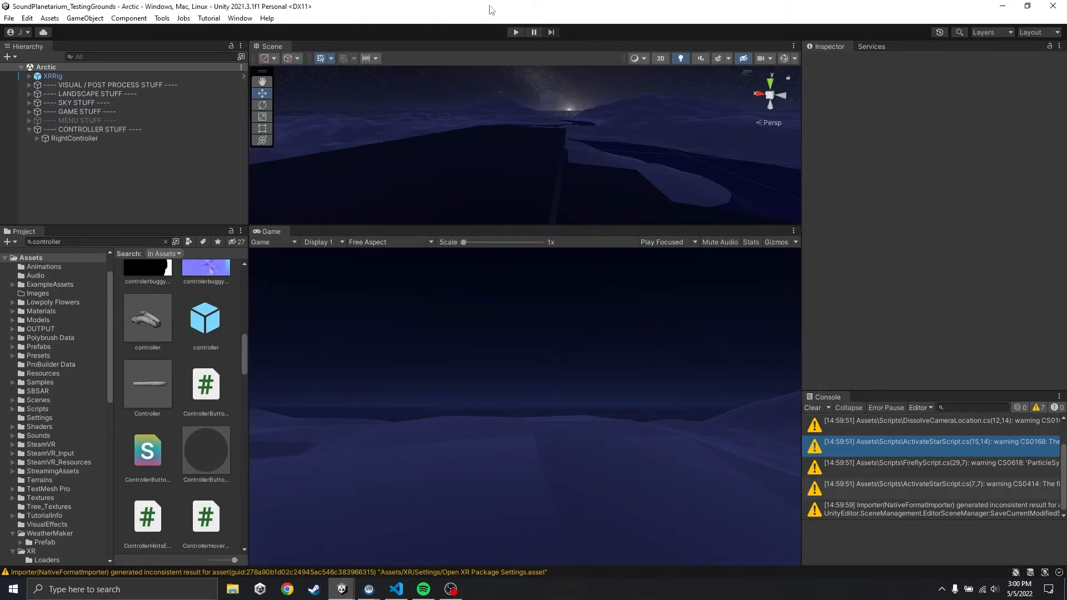
# - Run the scene to check the tracking of the right controller model, and stop it
pyautogui.click(515, 32)
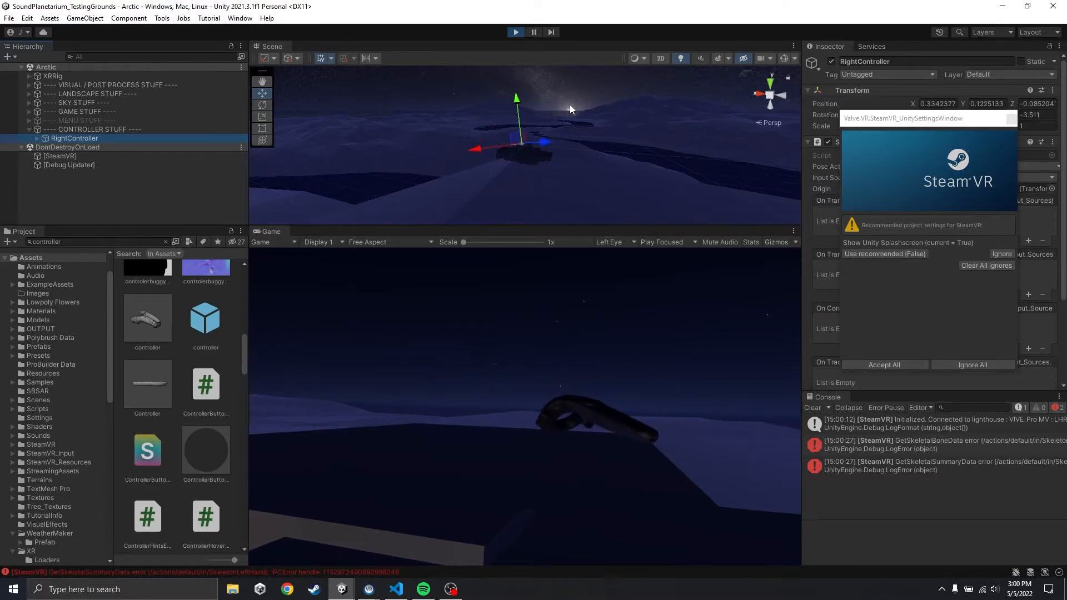
pyautogui.click(512, 35)
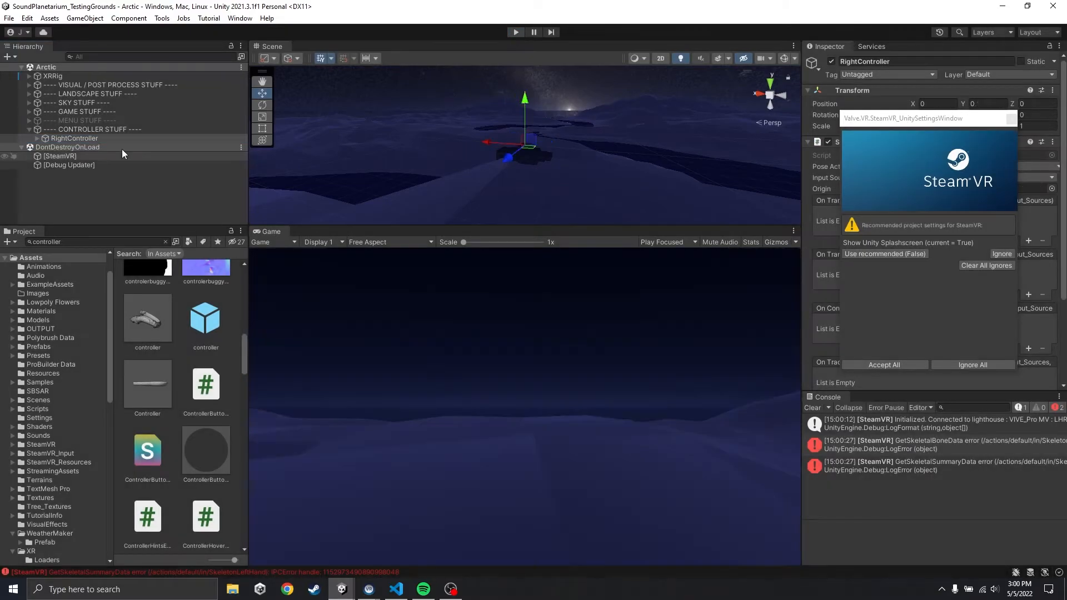
# - Duplicate RightController under CONTROLLER STUFF and rename the copy LeftController
pyautogui.click(83, 130)
pyautogui.click(87, 138)
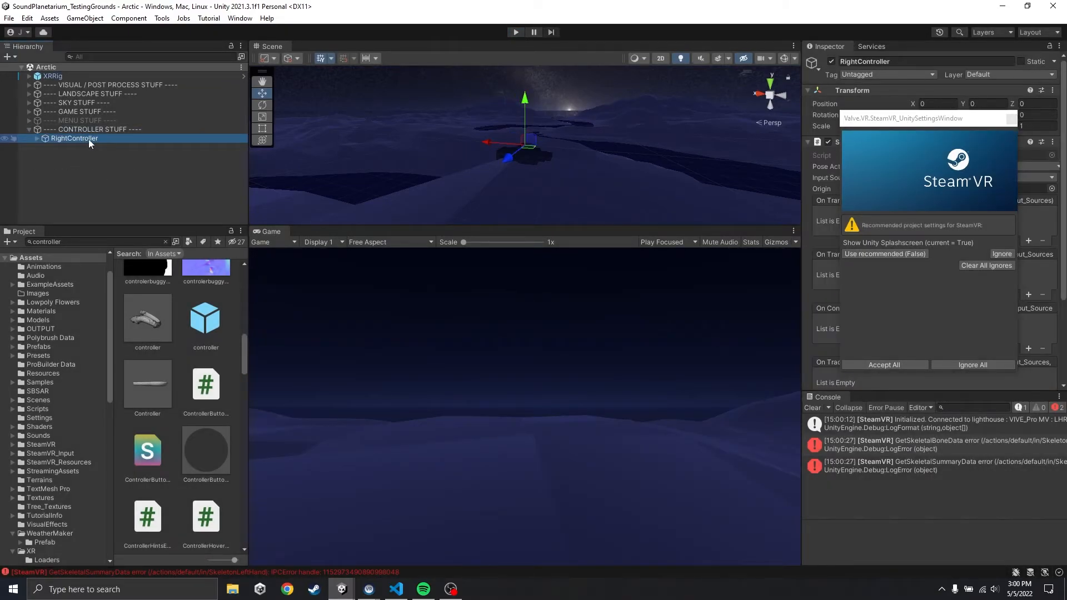
pyautogui.hotkey('ctrl', 'd')
pyautogui.click(105, 148)
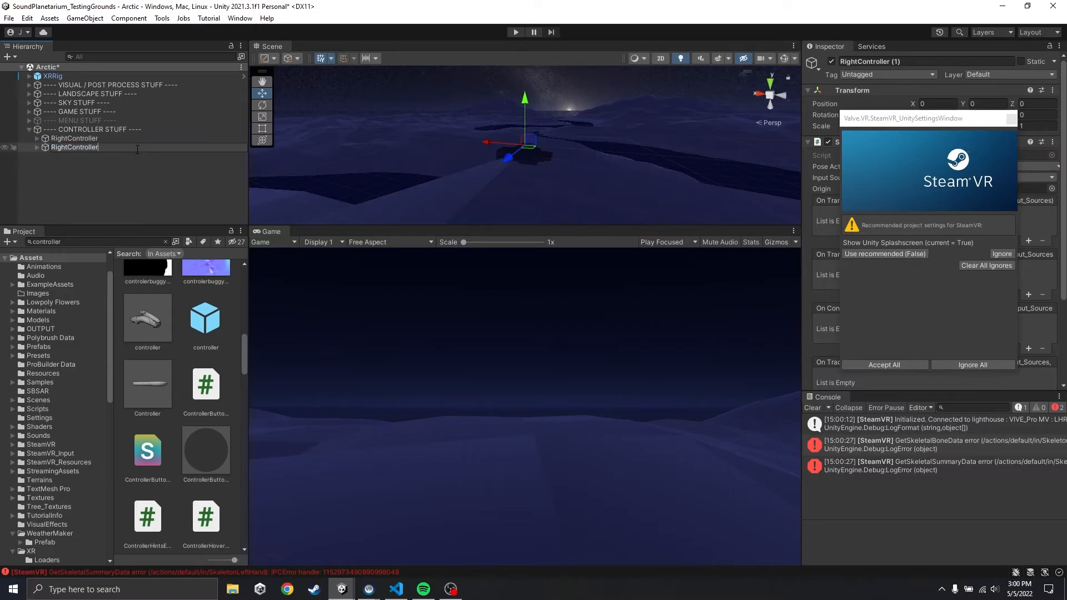
pyautogui.press('Delete')
pyautogui.press('Delete')
pyautogui.press('Delete')
pyautogui.press('Delete')
pyautogui.press('Delete')
pyautogui.write('Left')
pyautogui.press('Return')
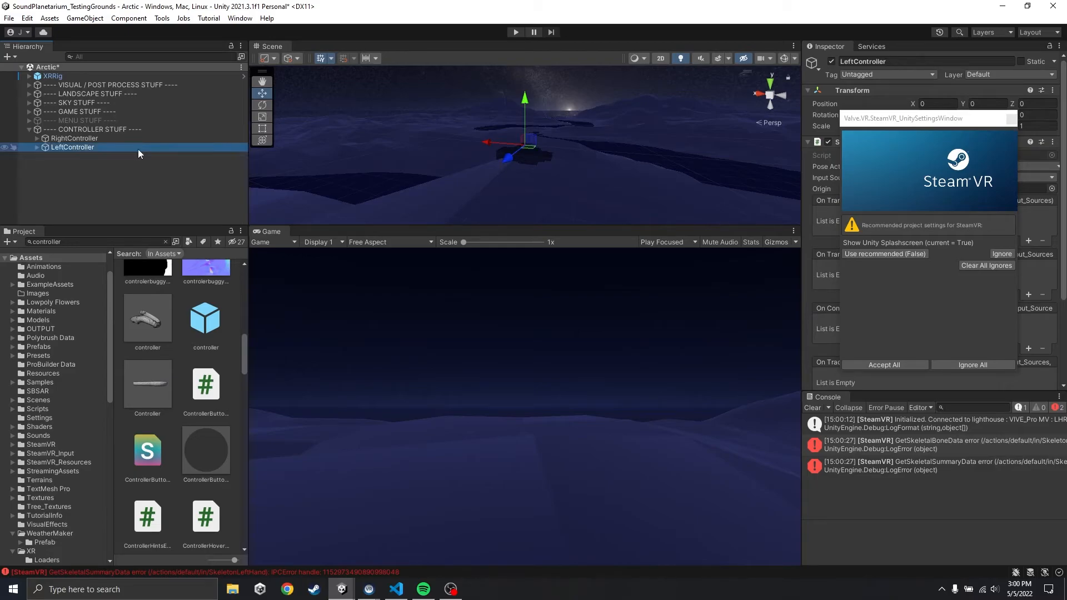
# - Move the SteamVR settings window away from the Inspector and accept all its recommended settings
pyautogui.moveTo(878, 118); pyautogui.dragTo(601, 230)
pyautogui.click(556, 469)
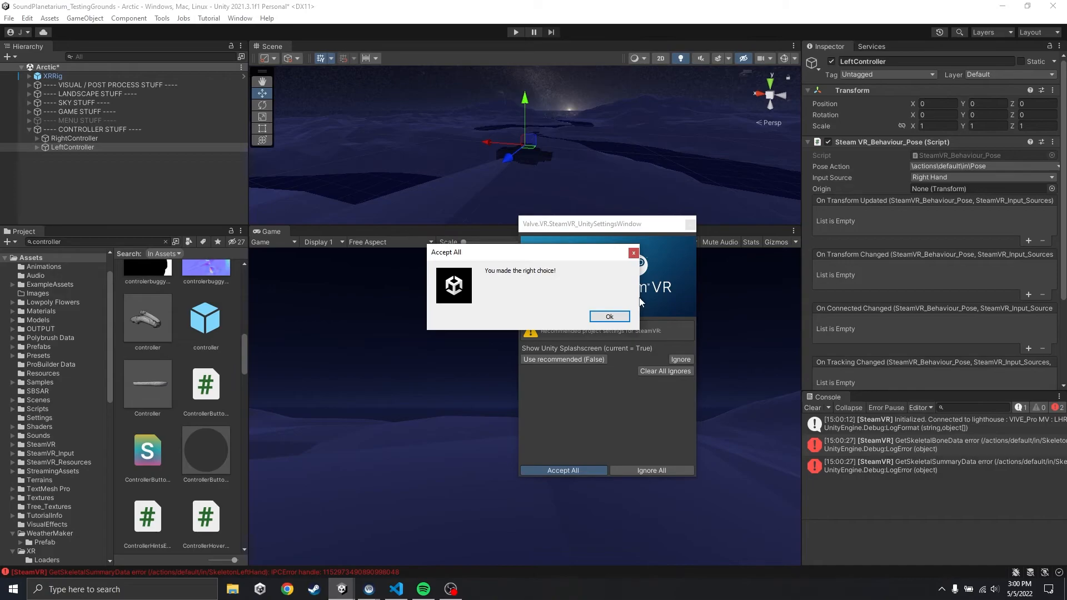
pyautogui.click(609, 316)
# - Set the Input Source of LeftController's Steam VR_Behaviour_Pose component to Left Hand
pyautogui.click(116, 147)
pyautogui.click(956, 178)
pyautogui.click(948, 200)
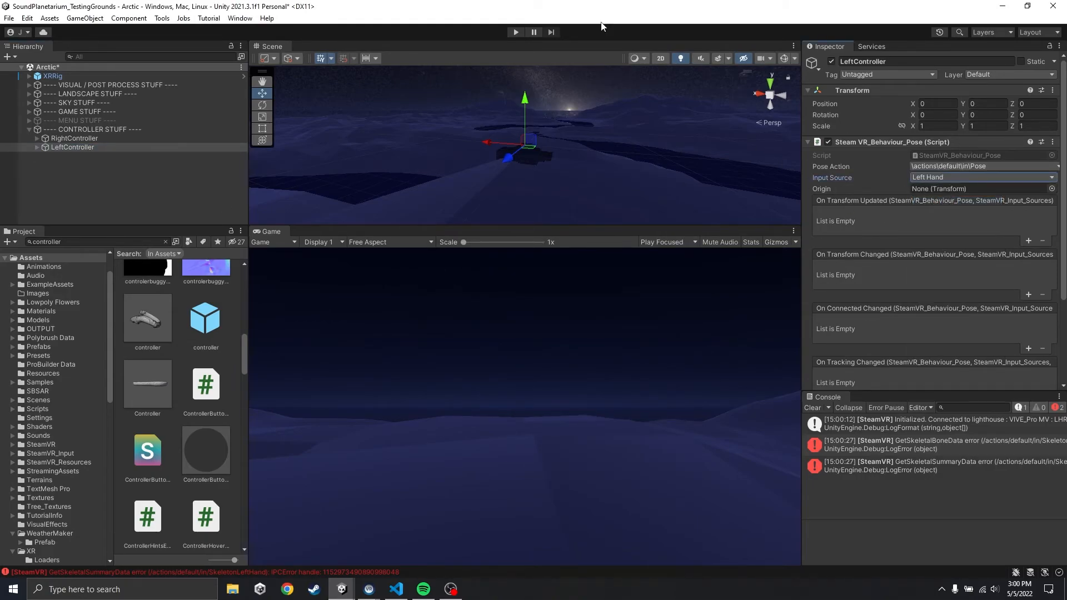
# - Run the scene to check both controller models, dismissing the SteamVR settings window, and stop it
pyautogui.click(515, 32)
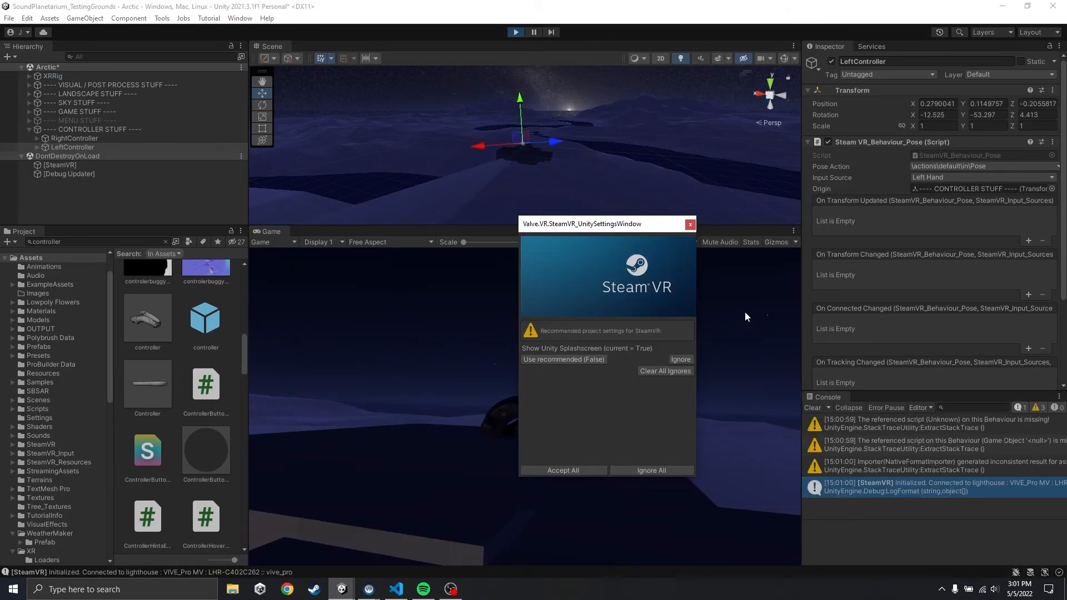
pyautogui.click(690, 224)
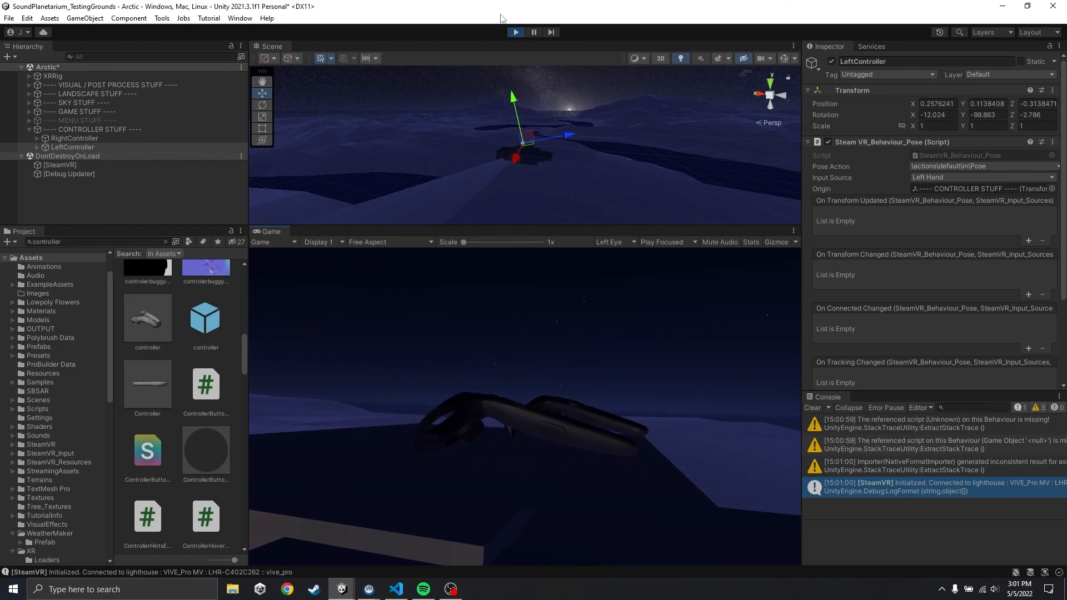
pyautogui.click(514, 32)
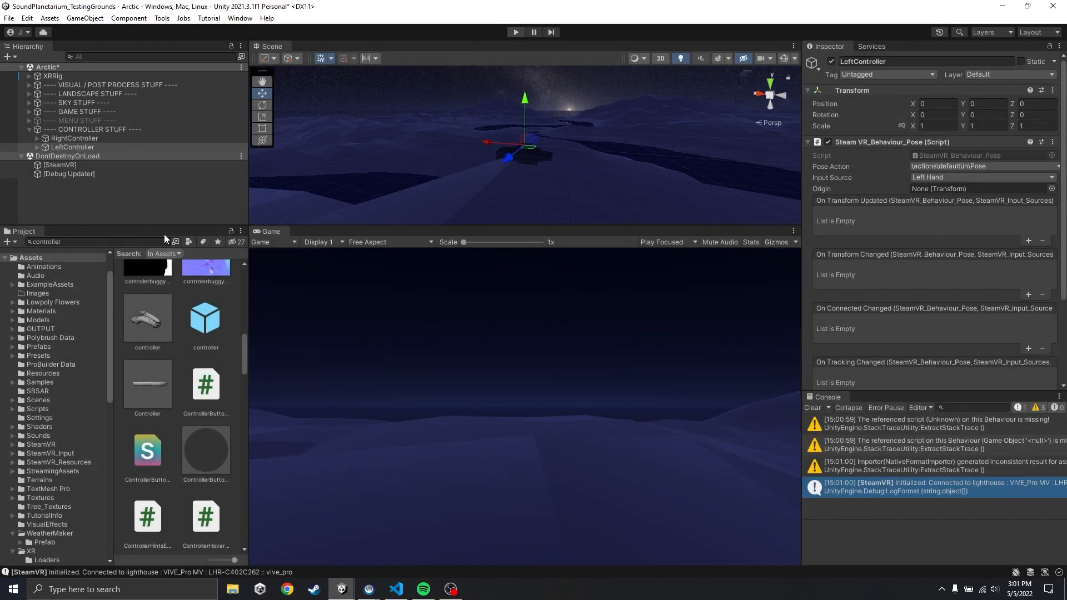